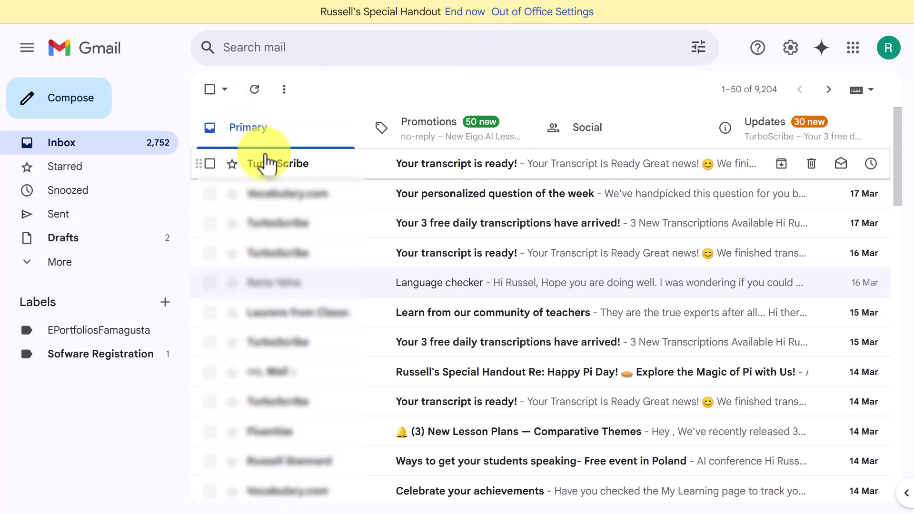
List all emails from the TurboScribe notifications sender.
left_click(210, 164)
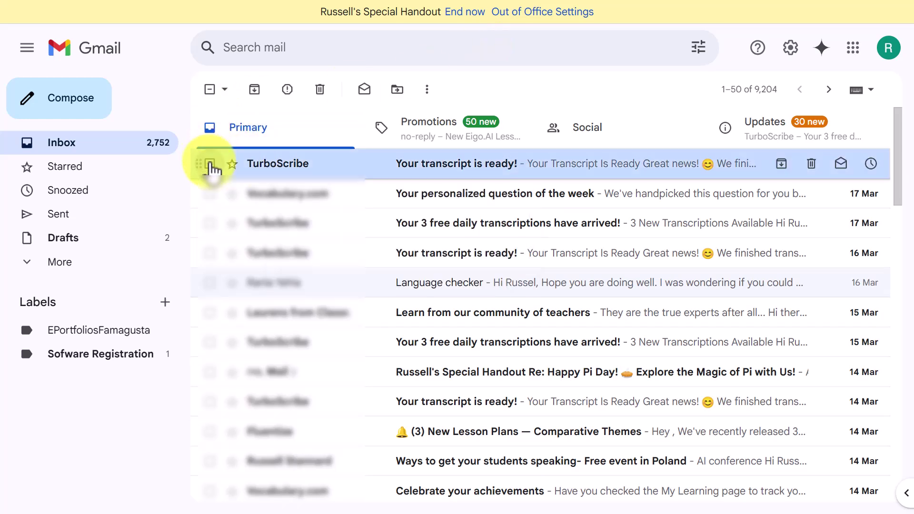
right_click(433, 174)
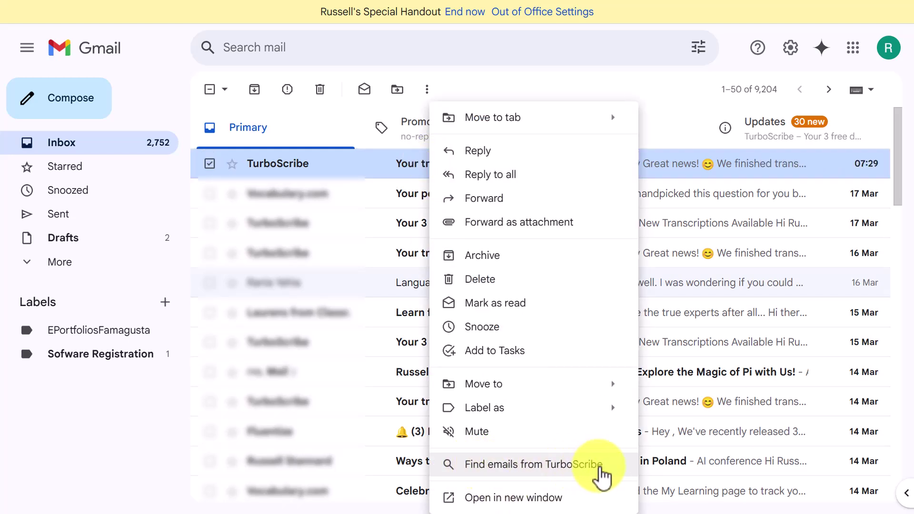
left_click(589, 469)
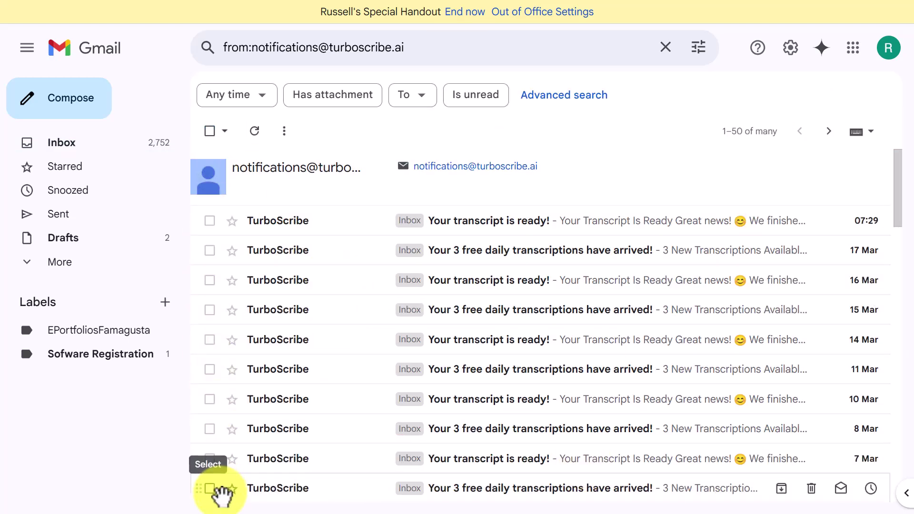
Select every conversation matching the TurboScribe sender search and move them all to the Bin.
left_click(210, 131)
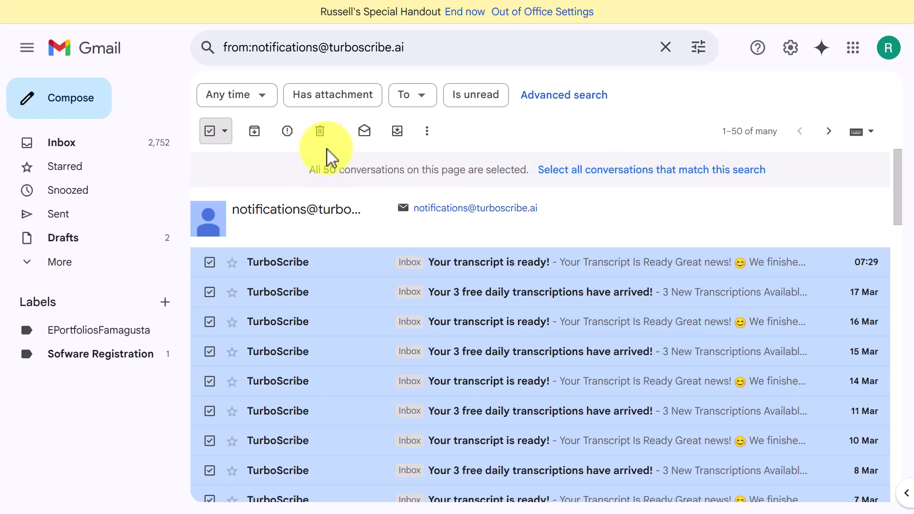
left_click(621, 172)
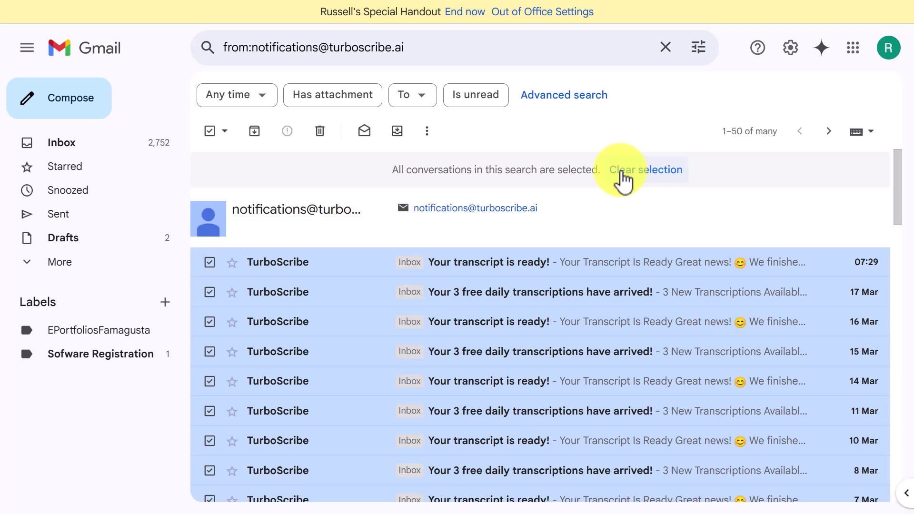
left_click(320, 138)
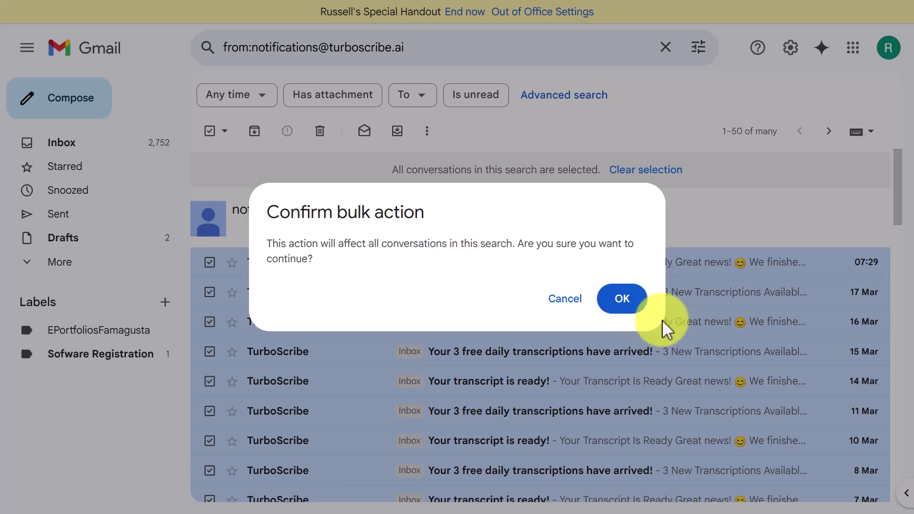
left_click(622, 299)
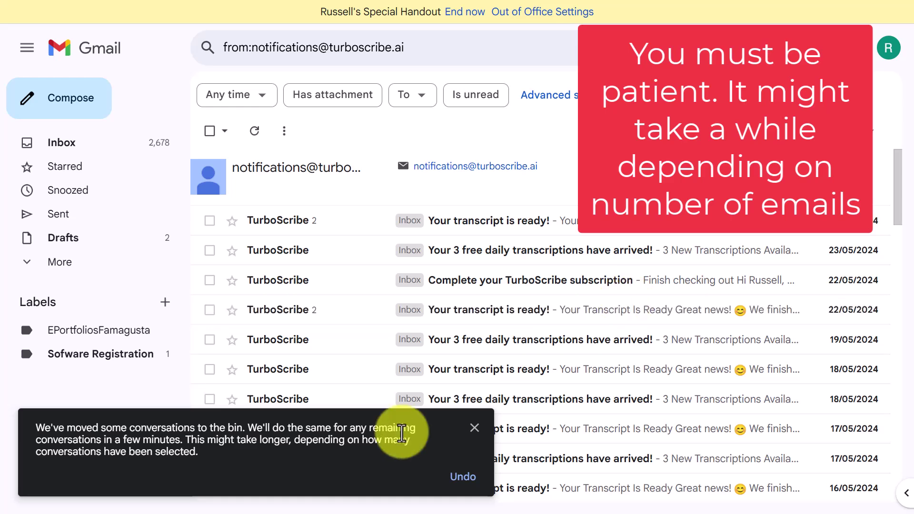
Select all 51 remaining TurboScribe conversations matching the search and move them to the Bin.
left_click(475, 428)
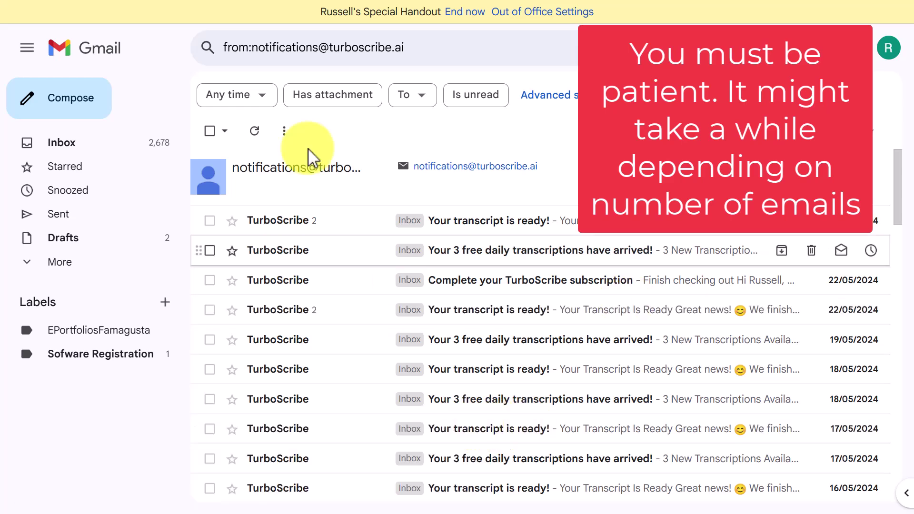
left_click(209, 131)
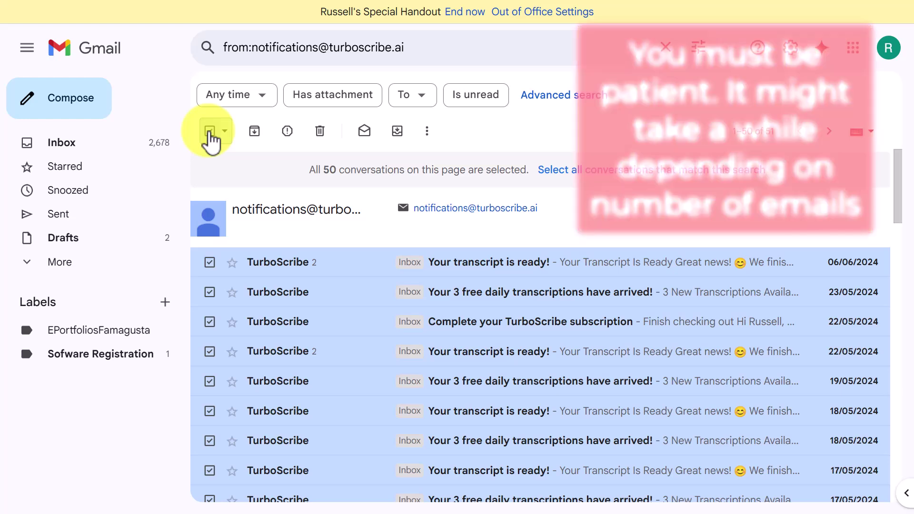
left_click(209, 131)
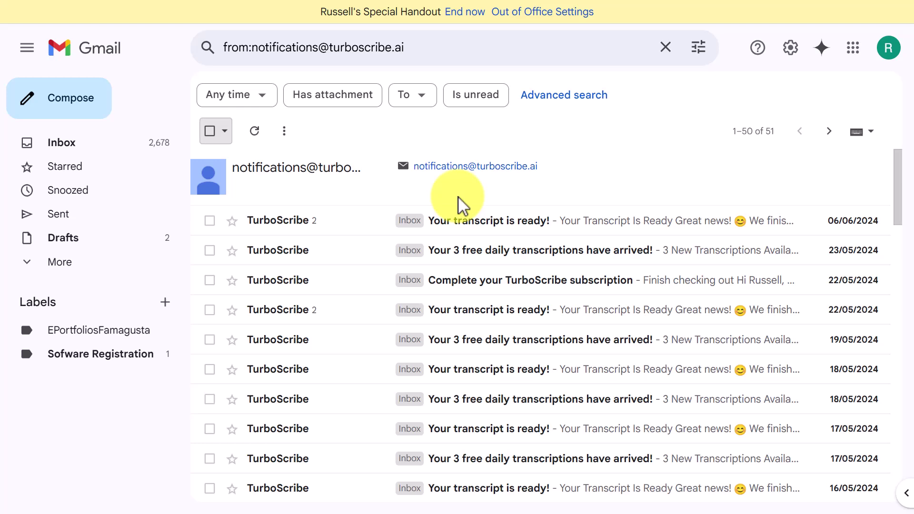
left_click(209, 131)
left_click(608, 172)
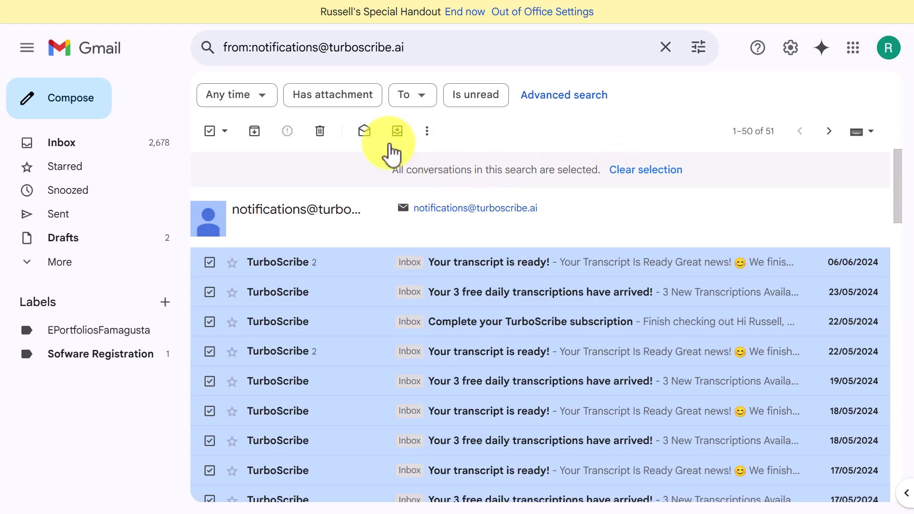
left_click(320, 135)
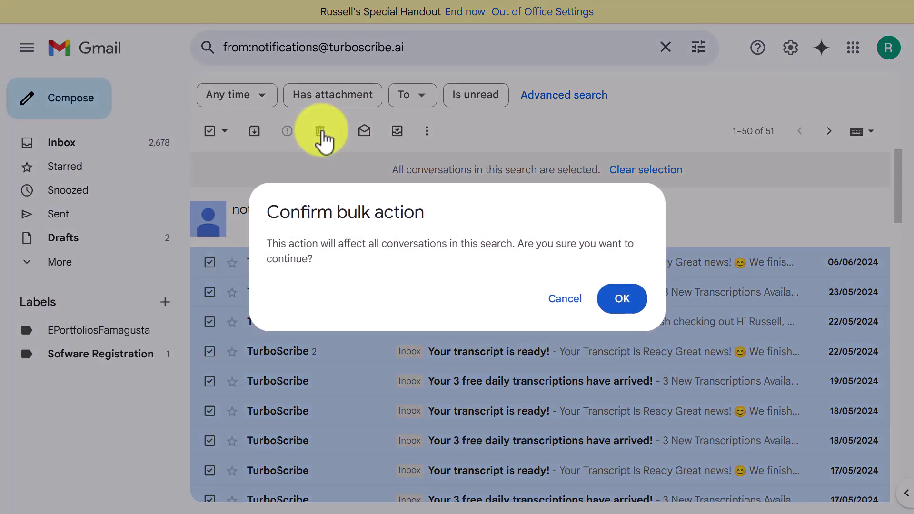
left_click(622, 299)
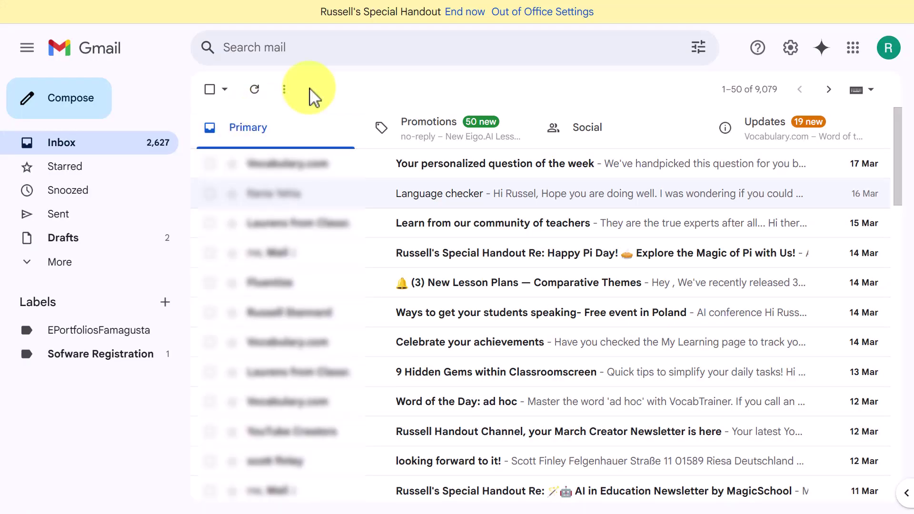
Search the mailbox for filename:Pdf to find emails with PDF attachments.
left_click(309, 56)
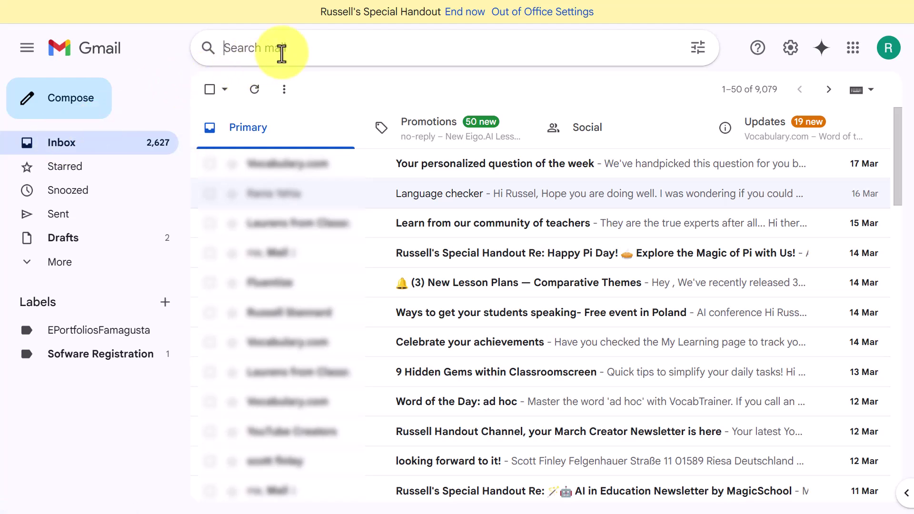
type("filen")
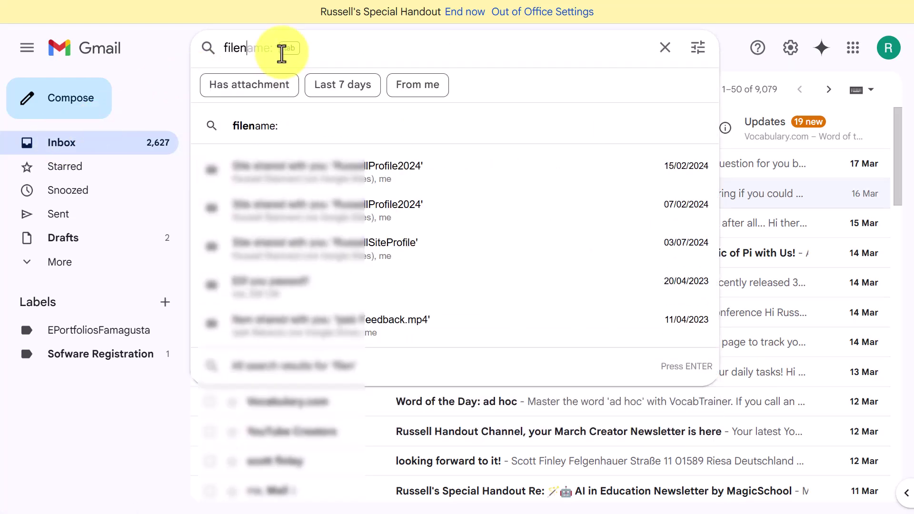
type("ame")
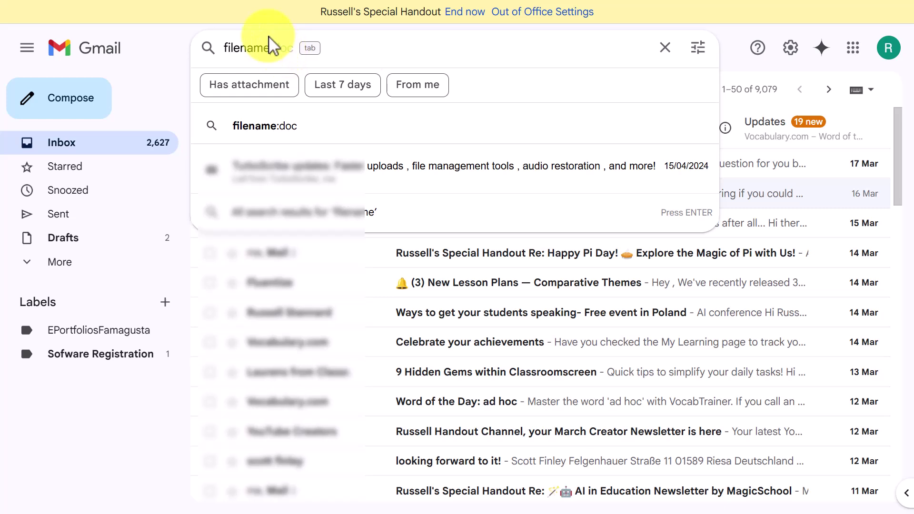
type(":")
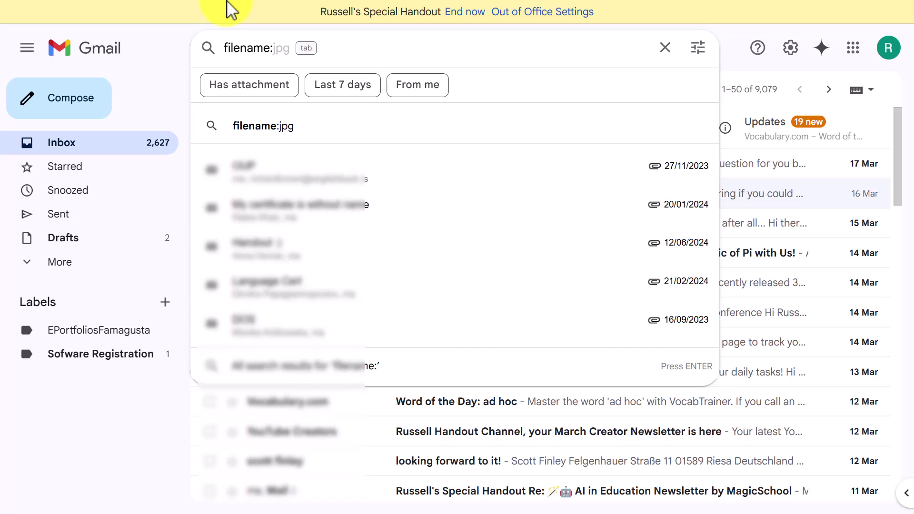
type("Pdf")
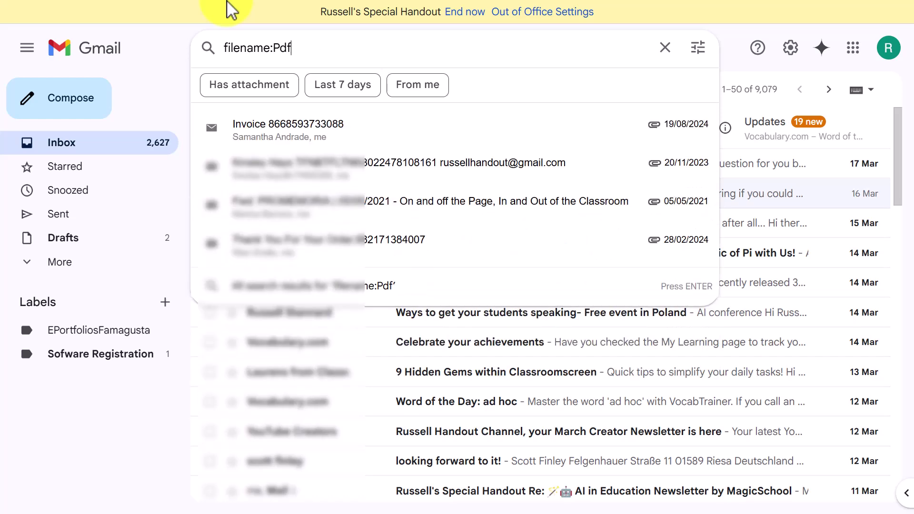
key("Return")
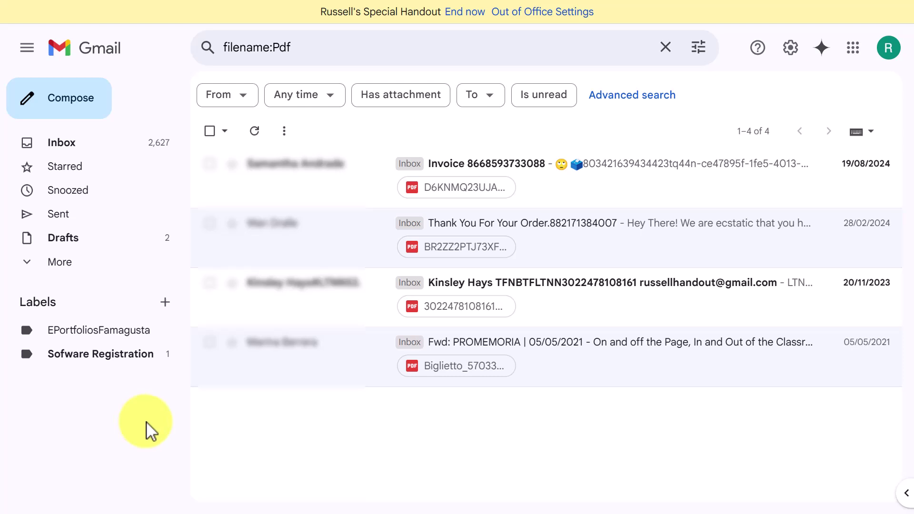
Move the four PDF-attachment emails to the Bin and return to the Inbox.
left_click(210, 131)
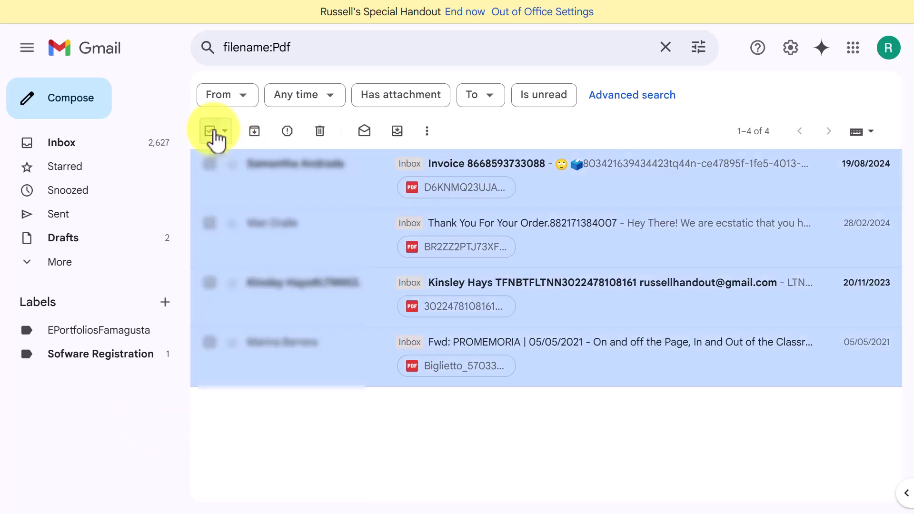
left_click(319, 133)
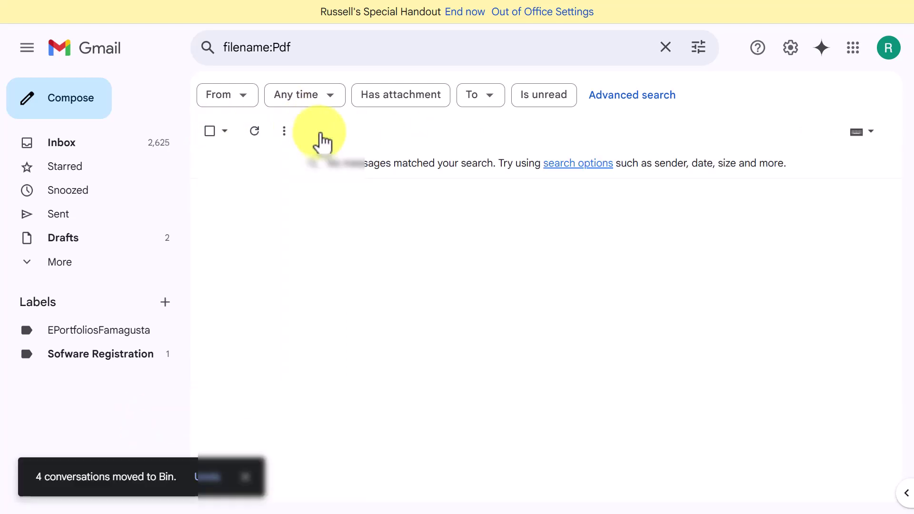
left_click(68, 146)
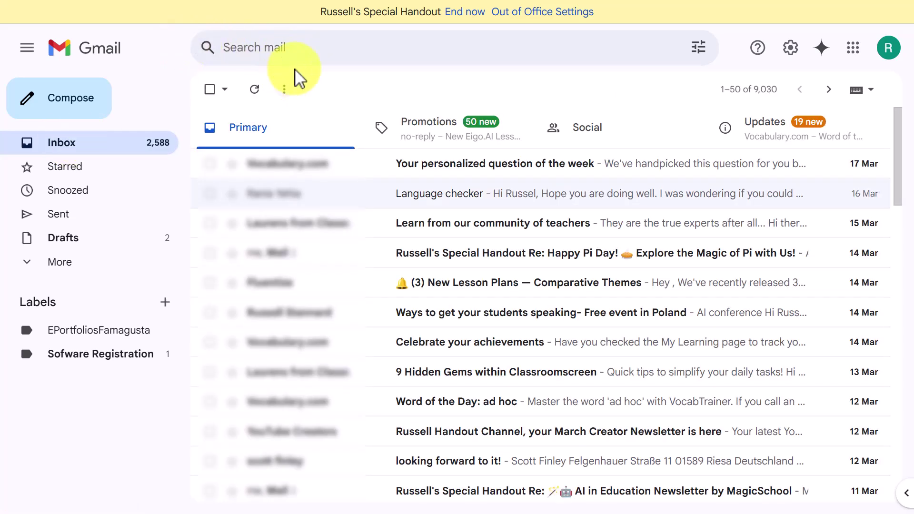
Search the mailbox for filename:jpg.
left_click(306, 47)
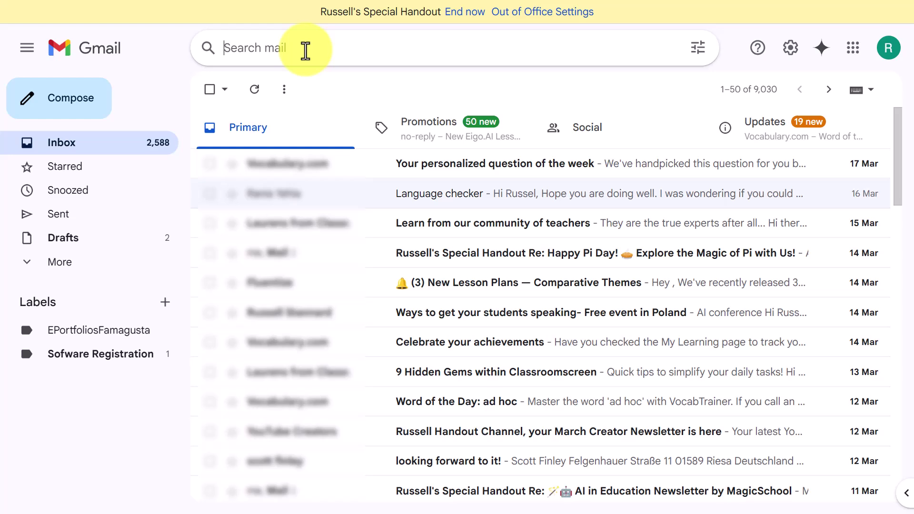
type("filename")
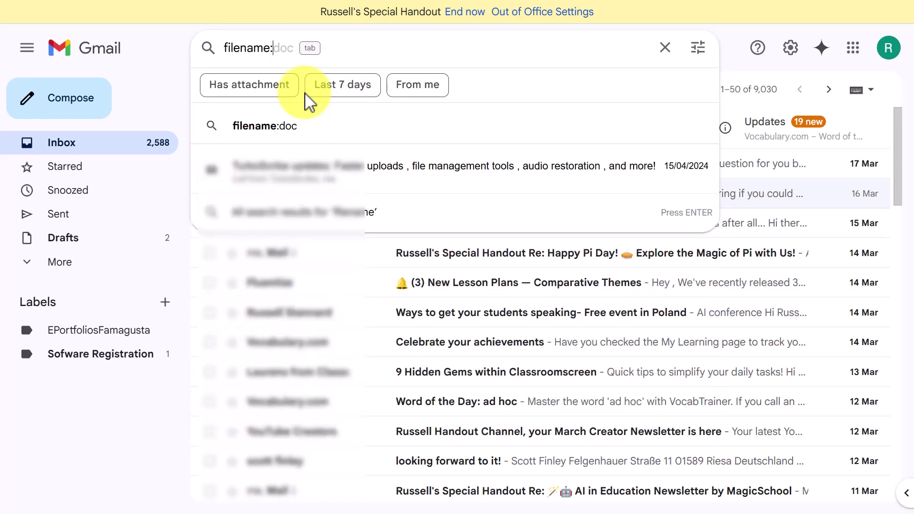
type(":j")
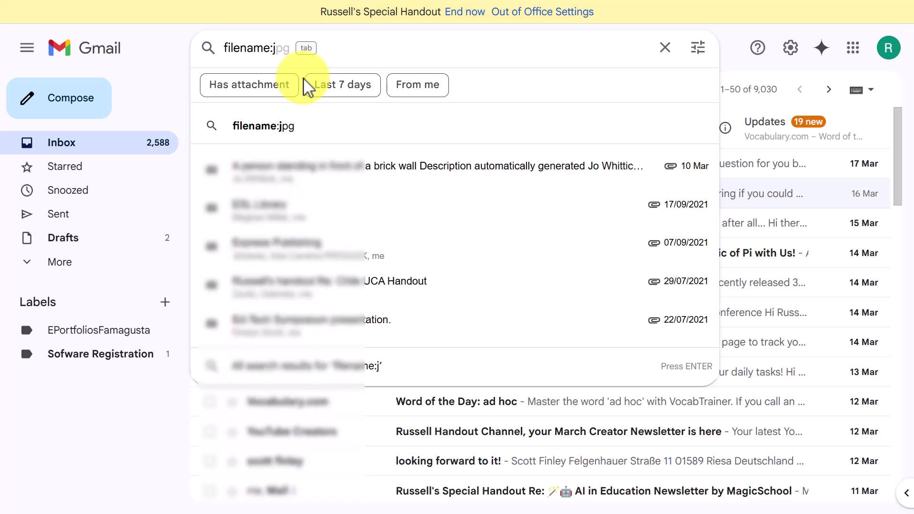
type("pg")
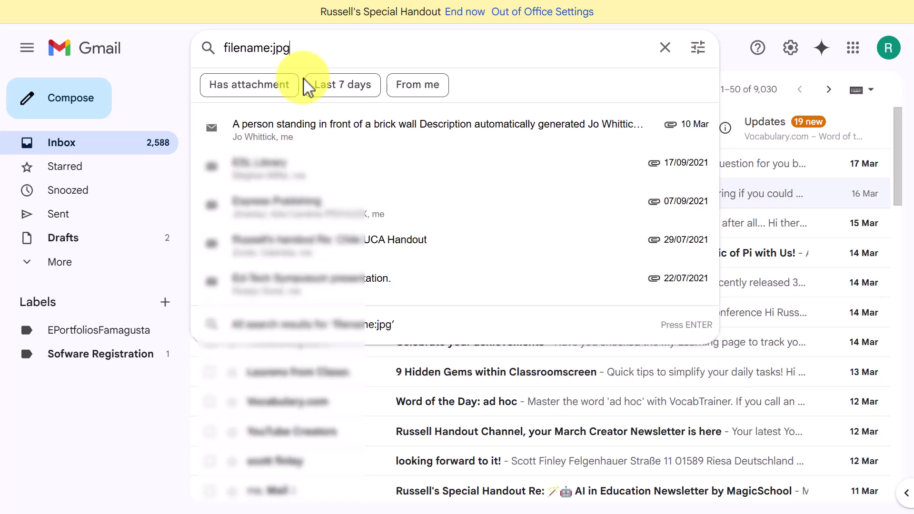
key("Return")
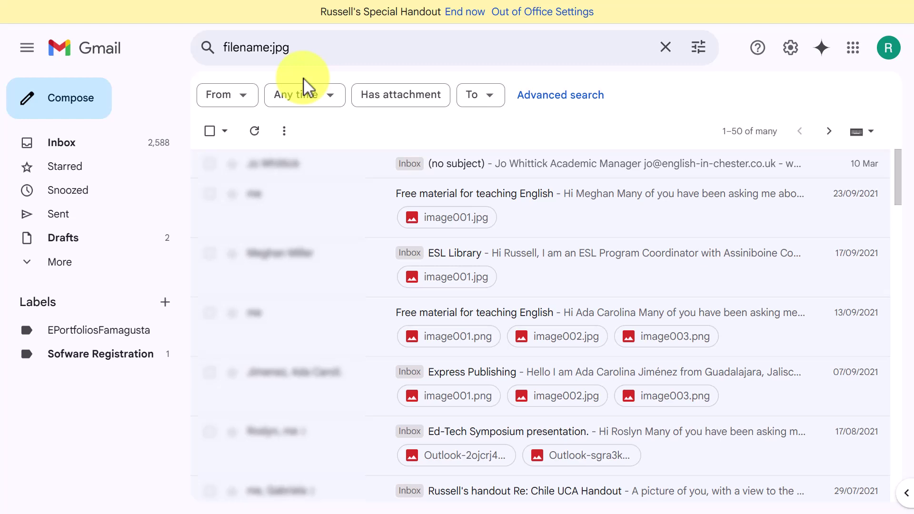
Select every conversation matching the filename:jpg search and delete them all.
left_click(210, 132)
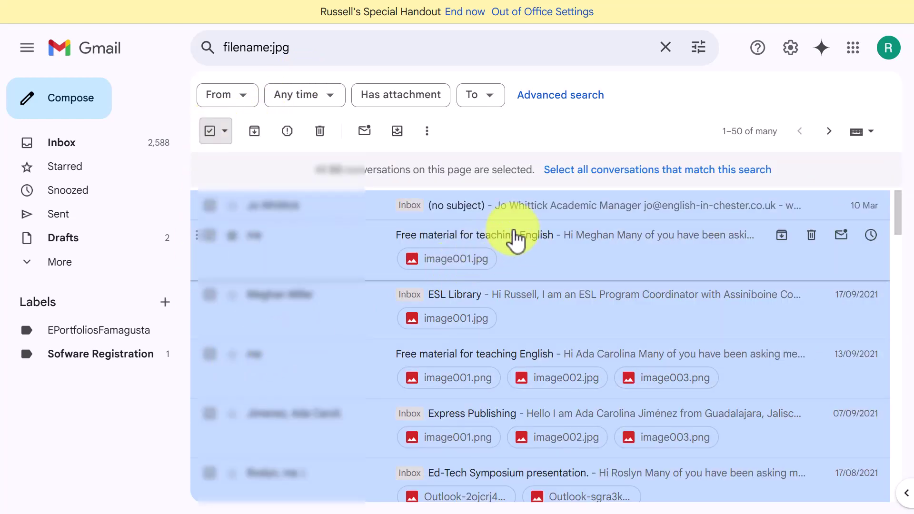
left_click(557, 171)
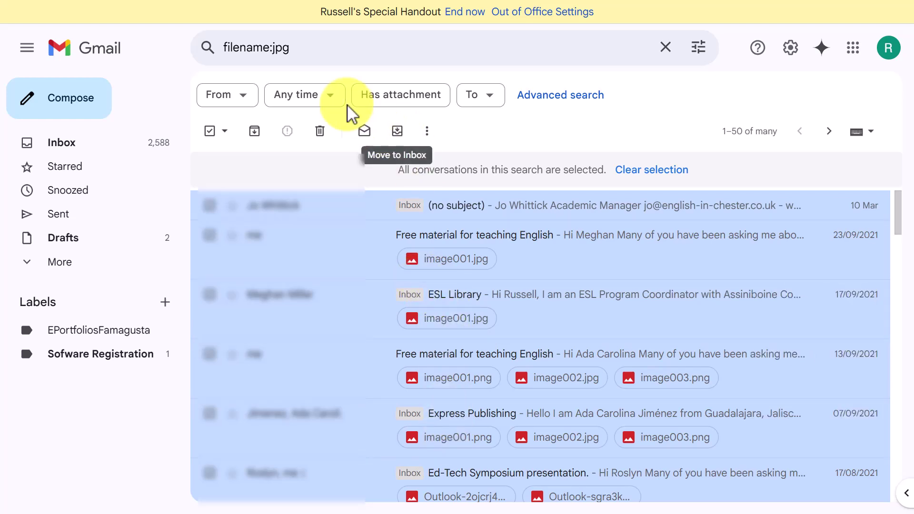
left_click(319, 134)
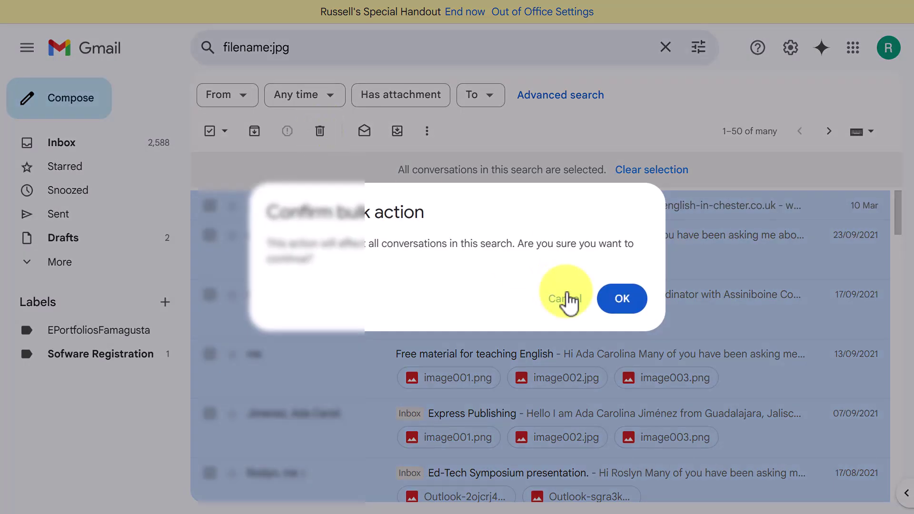
left_click(627, 304)
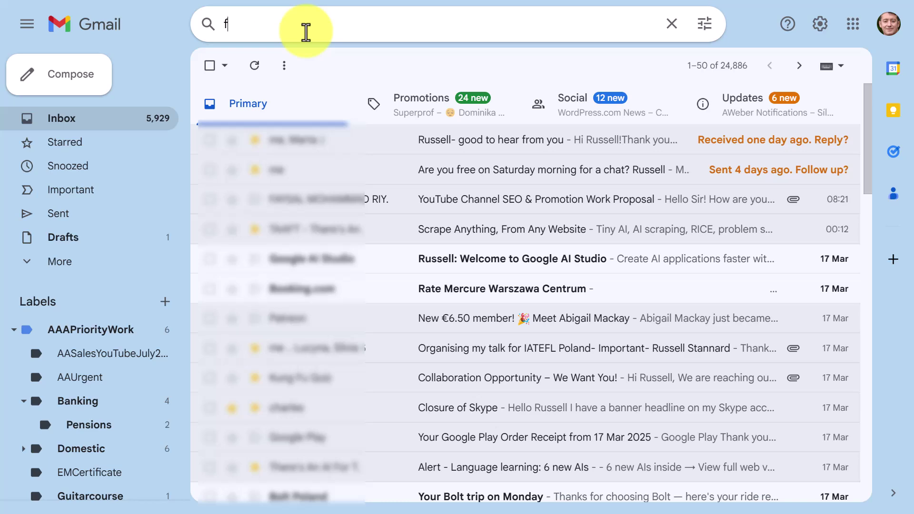
Search for filesize: 5 mb and move all five resulting emails to the Bin.
type("iles")
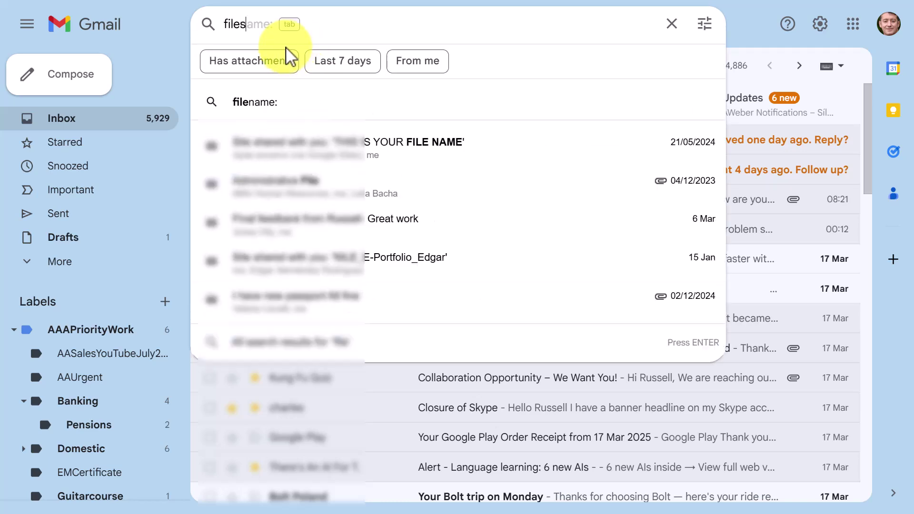
type("z")
key("BackSpace")
type("ixe")
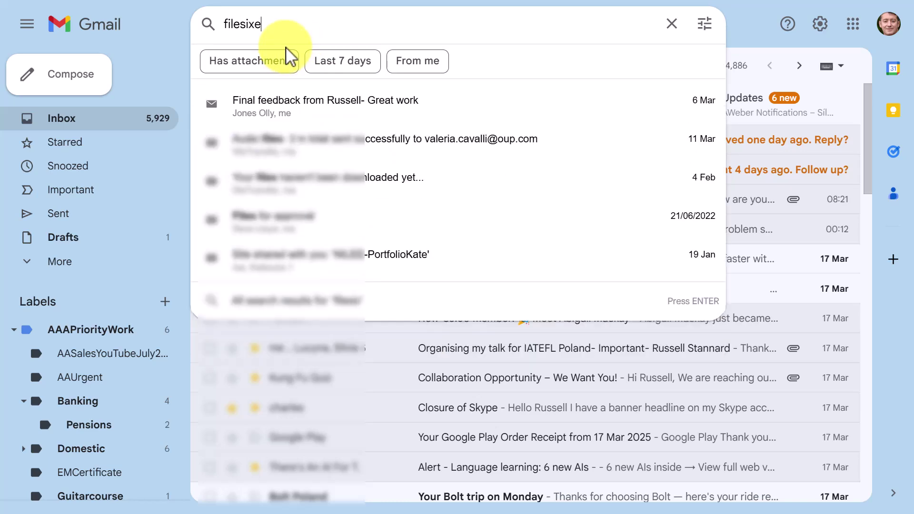
key("BackSpace")
key("BackSpace")
type("ze")
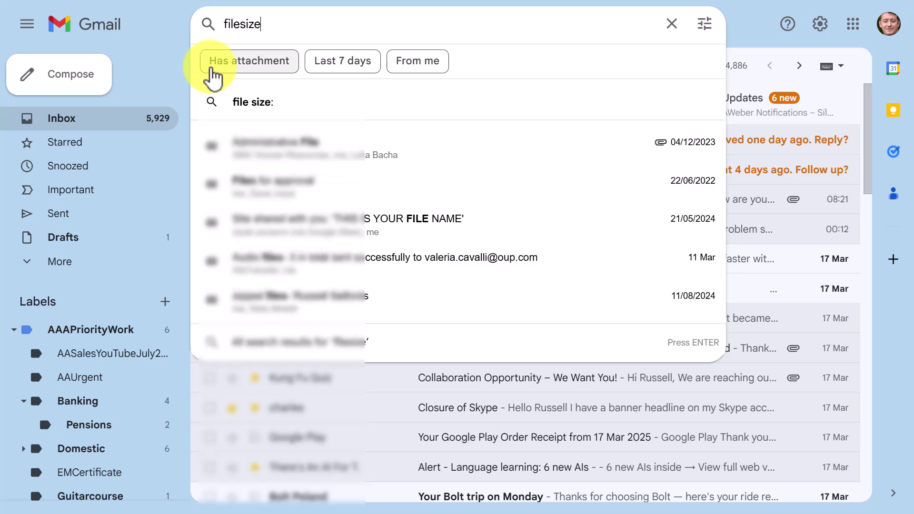
type(":")
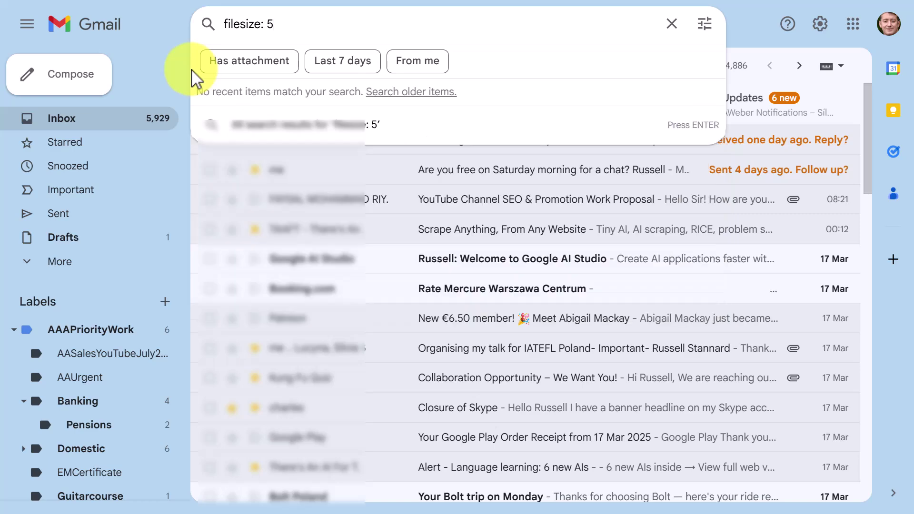
type("5 mb")
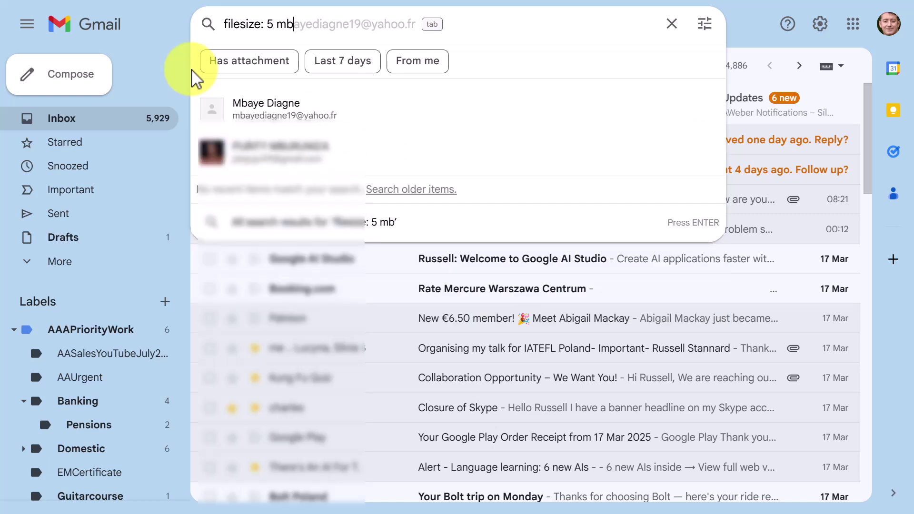
key("Return")
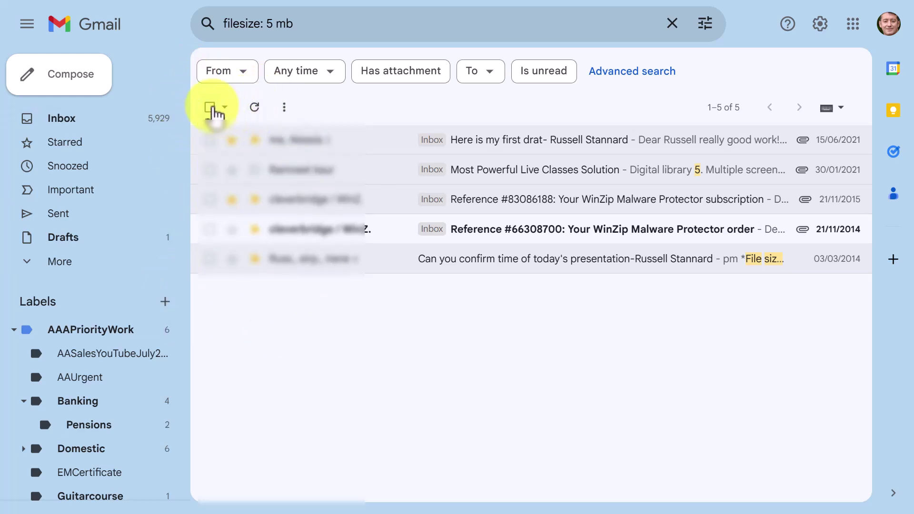
left_click(210, 107)
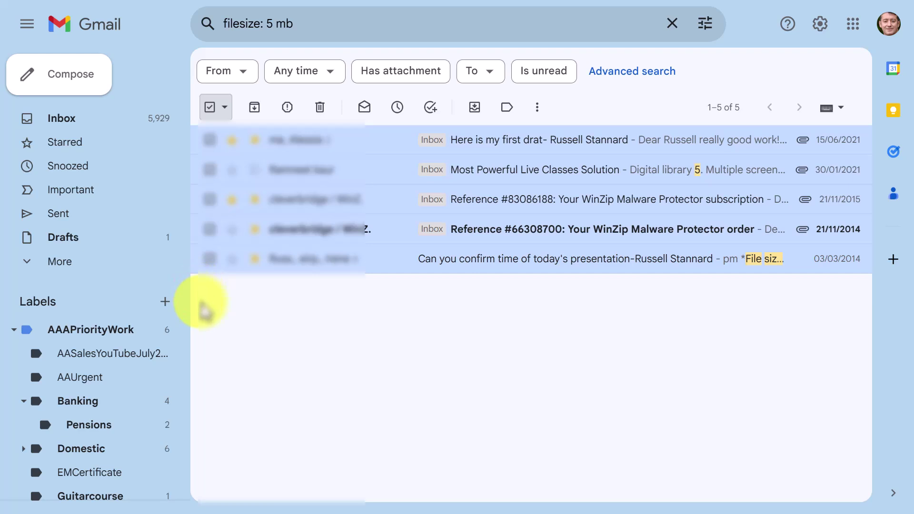
left_click(320, 111)
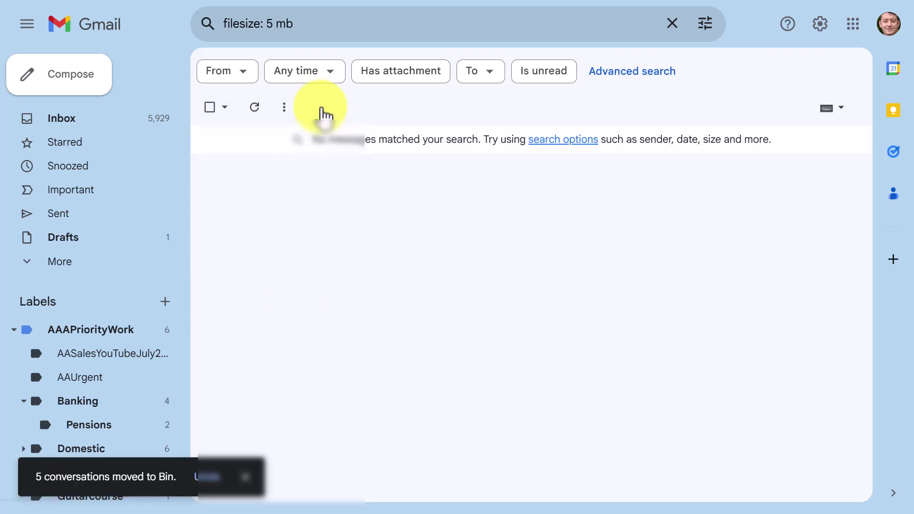